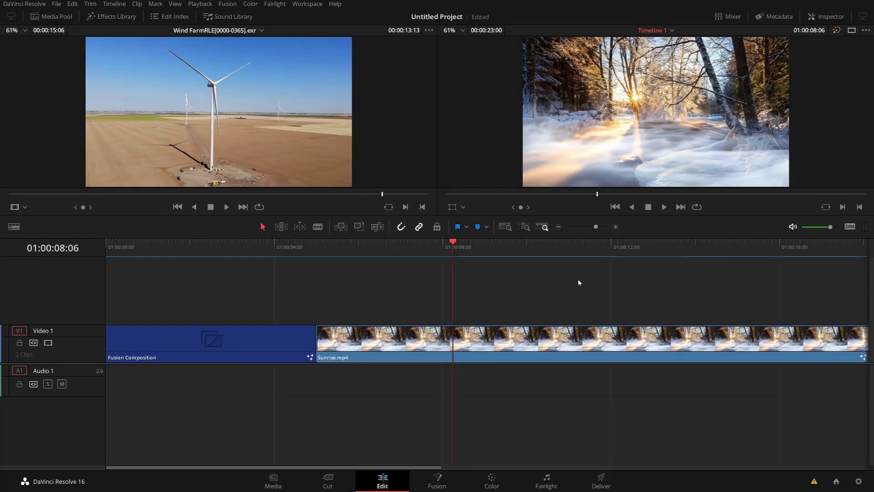
- Switch from the Edit timeline to the Fusion page for Sunrise.mp4
click(429, 487)
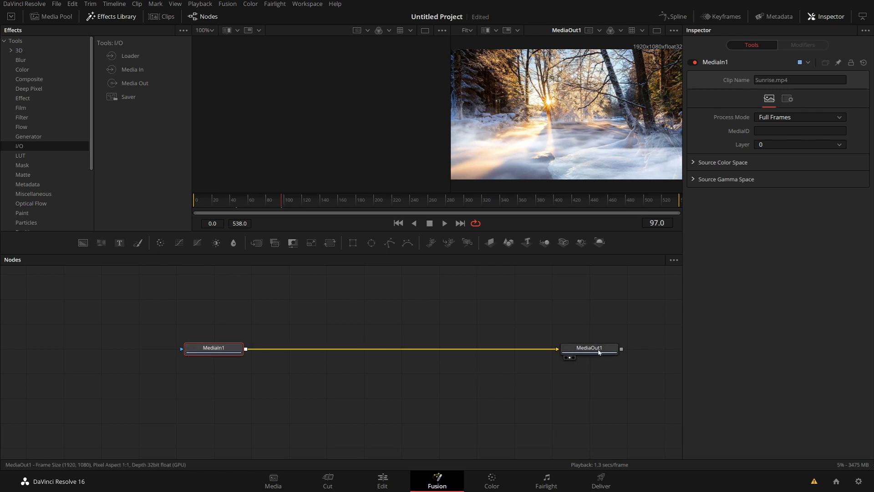
- Add Saver1 from the I/O tools between MediaIn1 and MediaOut1
mouse_move(599, 351)
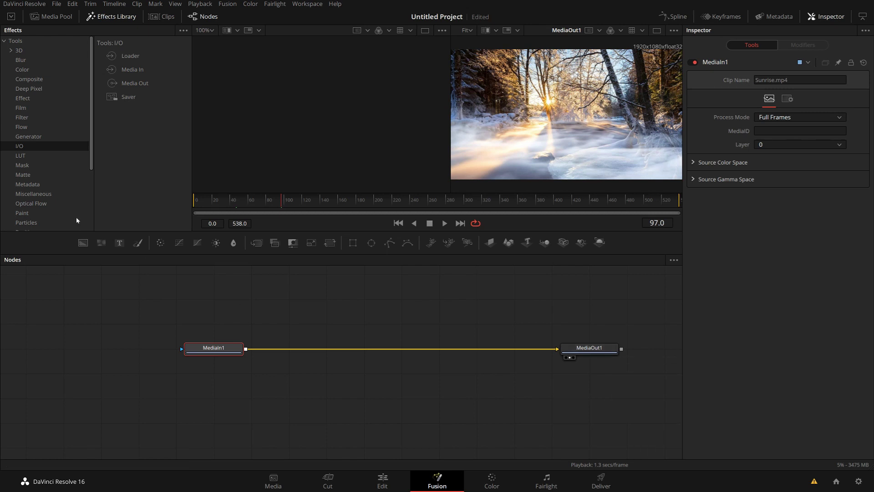
click(126, 99)
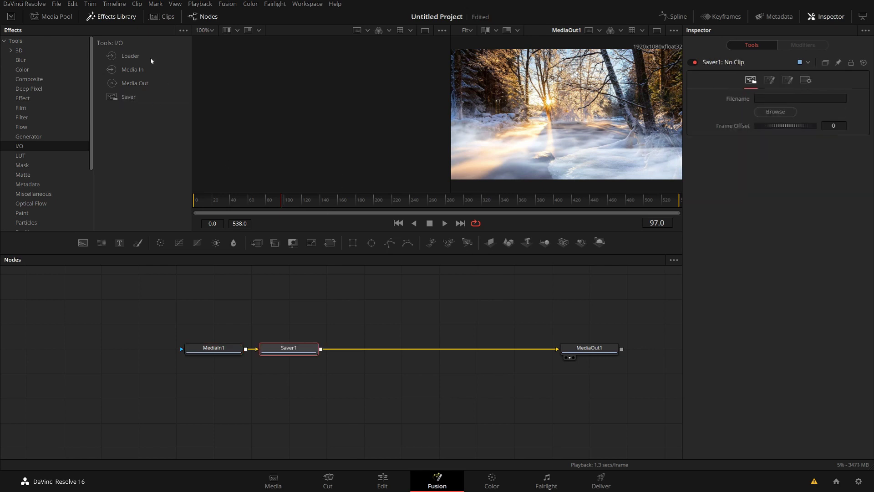
- Add Loader1 and Merge1 beside the Saver from the I/O tools list
click(125, 56)
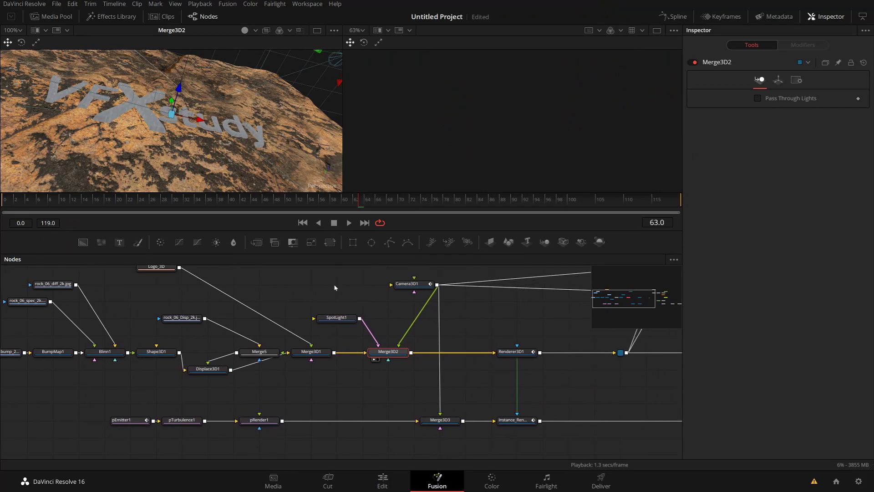
- Show the Renderer3D1 output in the left viewer
mouse_move(199, 104)
mouse_down()
mouse_move(182, 137)
mouse_move(197, 107)
mouse_up()
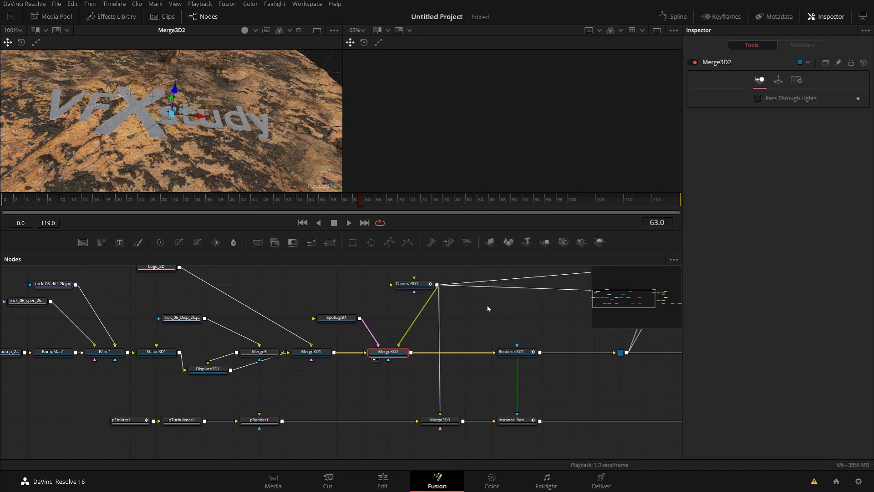
drag(487, 309, 307, 285)
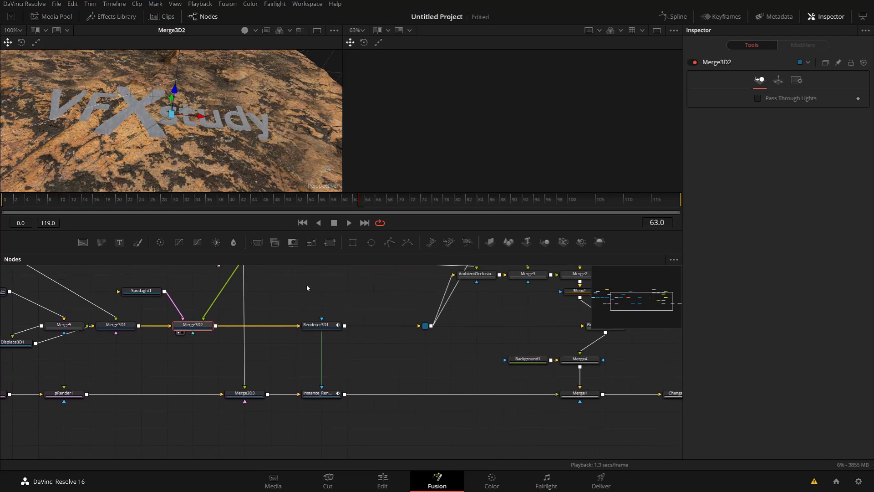
click(324, 333)
key(1)
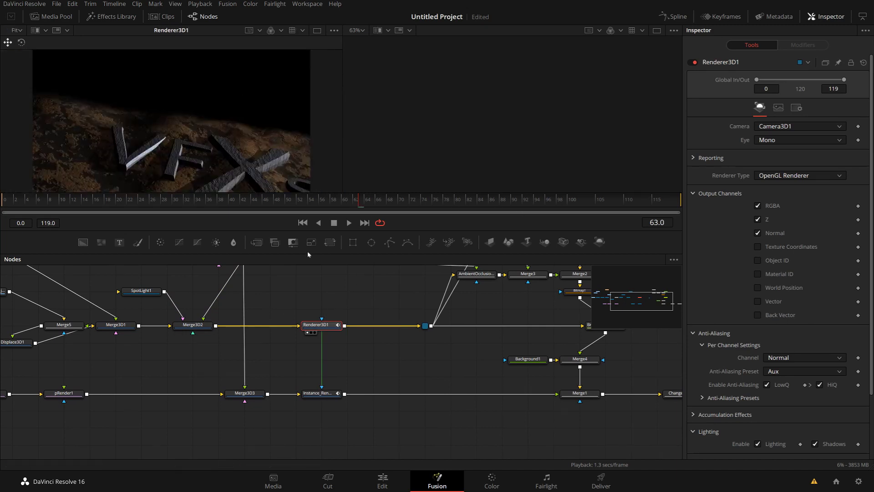
- Show the Instance_Renderer3D1 starfield in the right viewer
click(321, 393)
key(2)
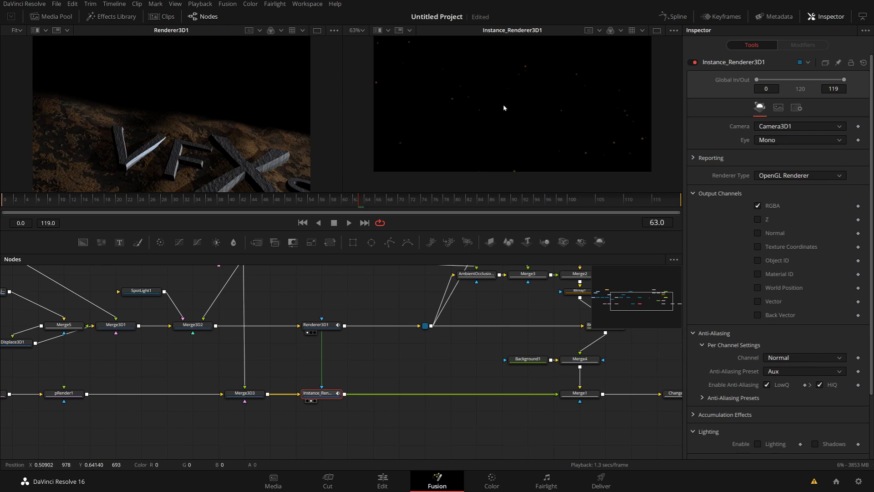
drag(465, 314, 198, 356)
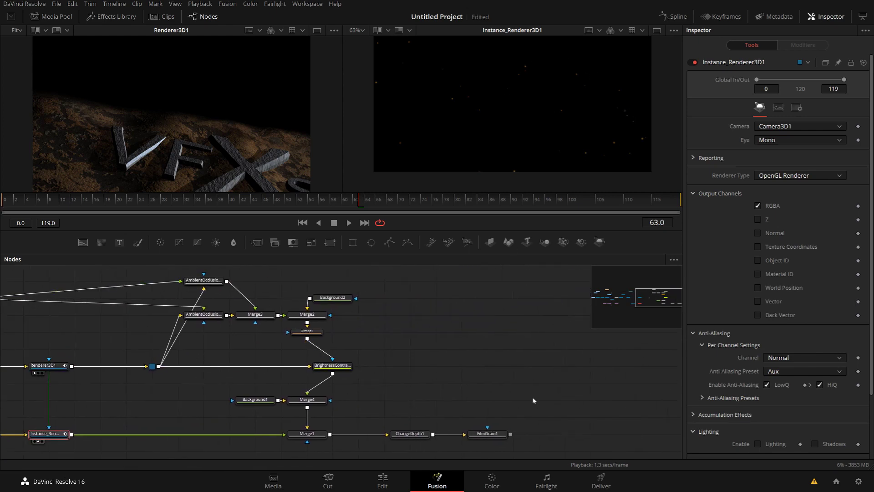
drag(117, 328, 260, 284)
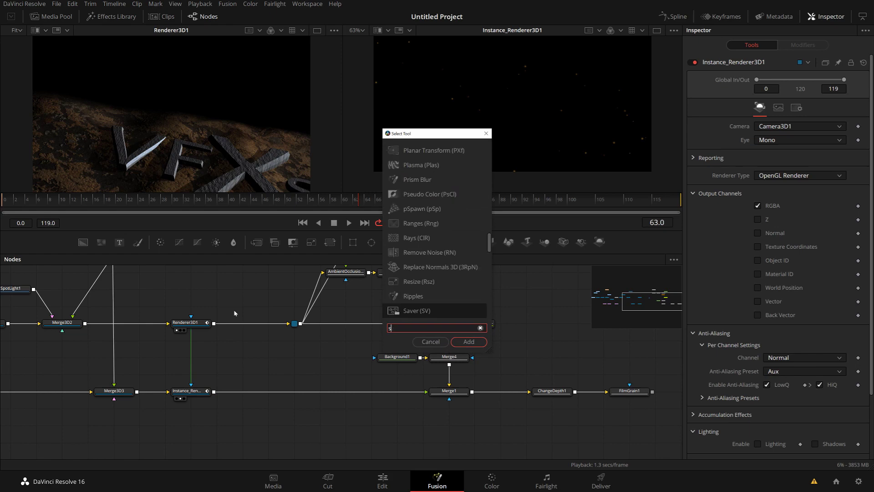
- Add a Saver with the 'sav' search and wire Renderer3D1's output into it
text(av)
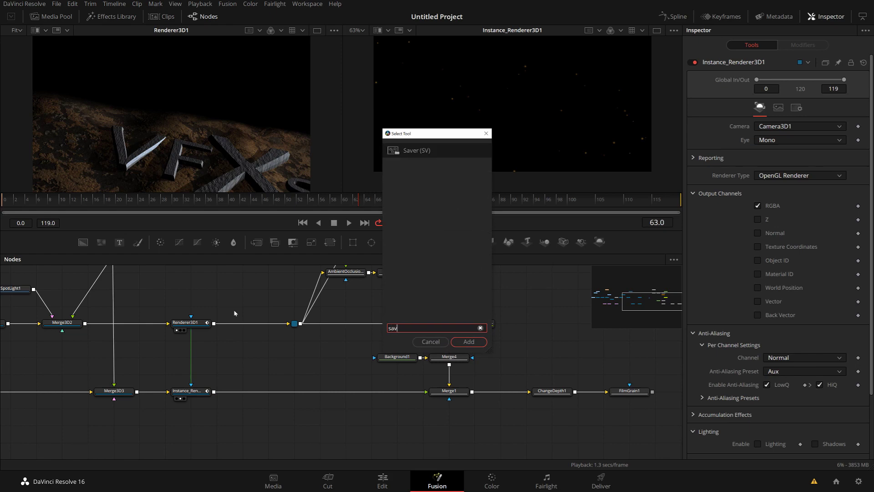
key(Return)
drag(223, 313, 252, 293)
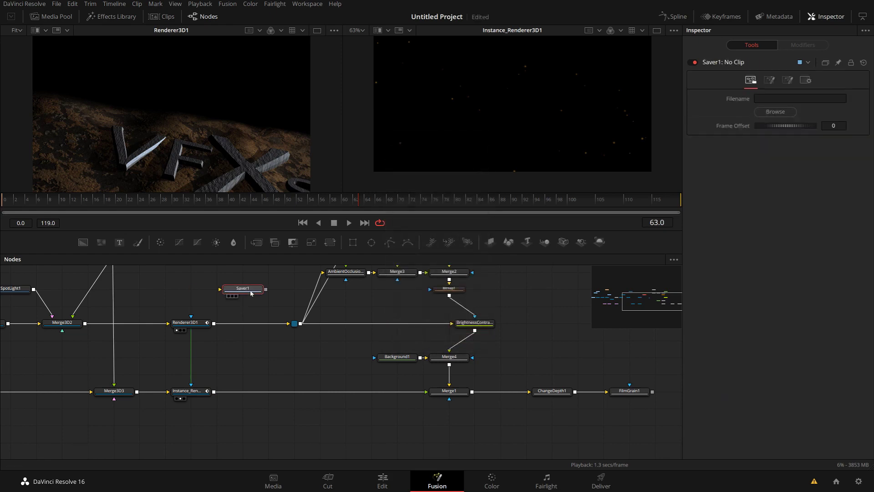
drag(213, 323, 220, 289)
- Set the Saver's output file name to Logo.exr as an OpenEXR file
click(775, 111)
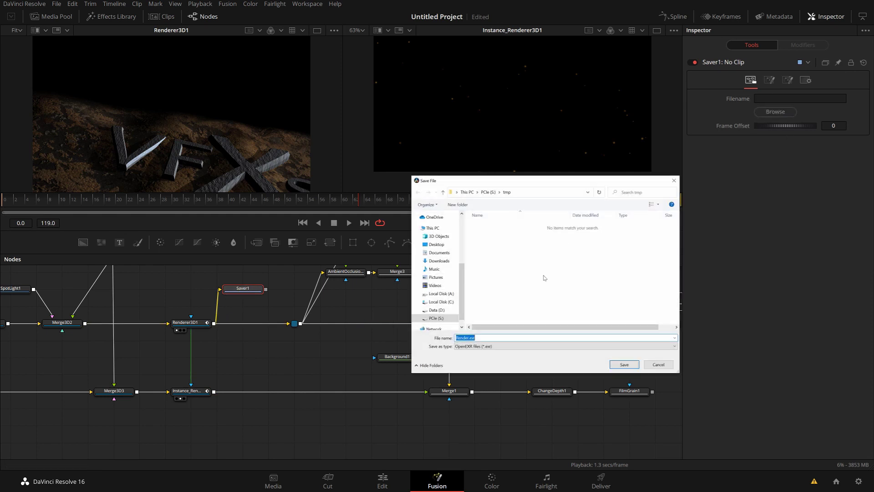
click(545, 278)
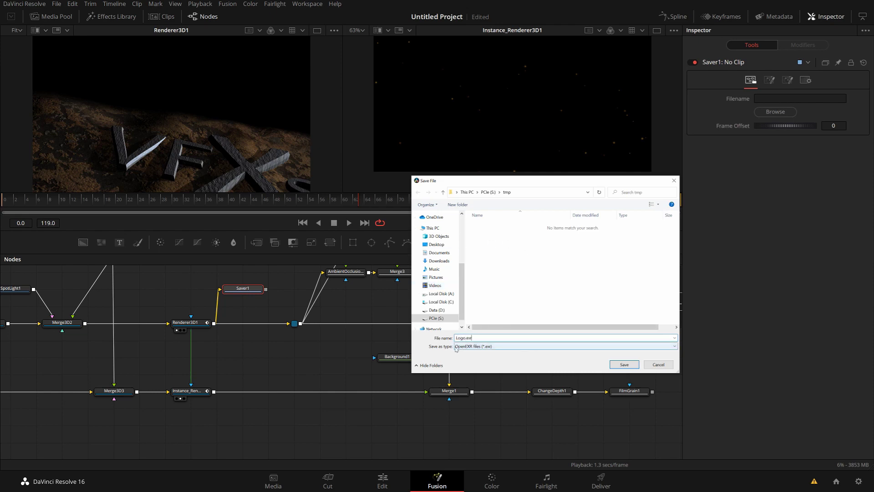
click(475, 347)
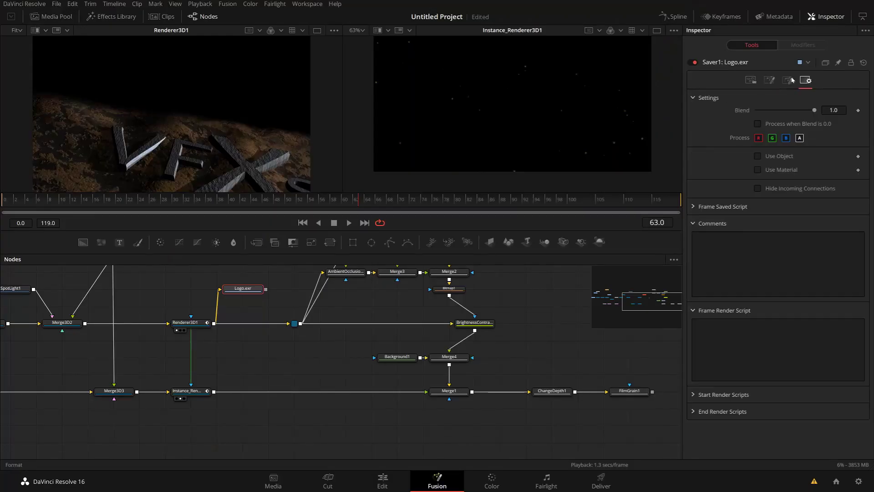
- Save Renderer3D1's render to Logo.exr in OpenEXR and bring up the Saver's format options
click(790, 80)
- Expand the Logo.exr Saver's EXR channel list and compare it with Renderer3D1's output channels
click(693, 131)
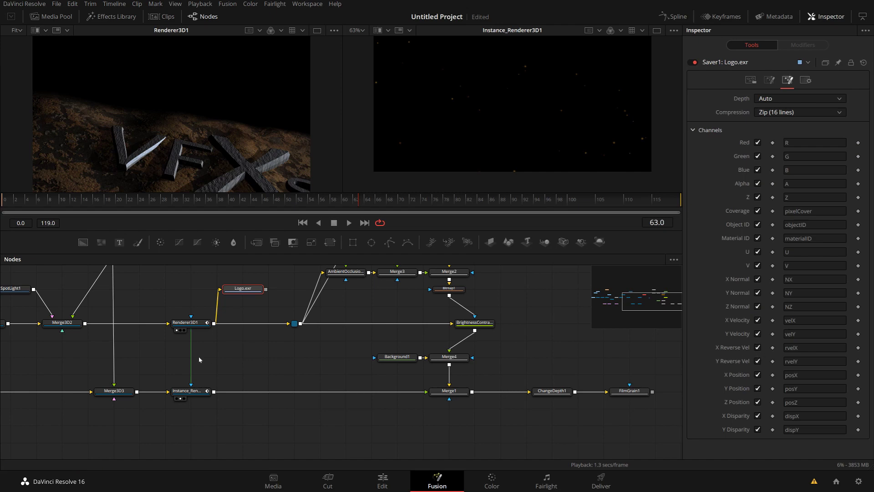
click(202, 324)
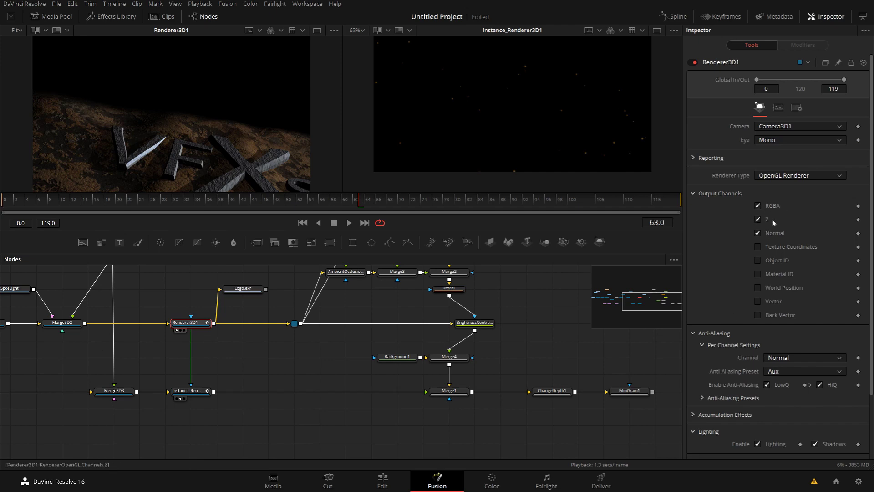
click(243, 290)
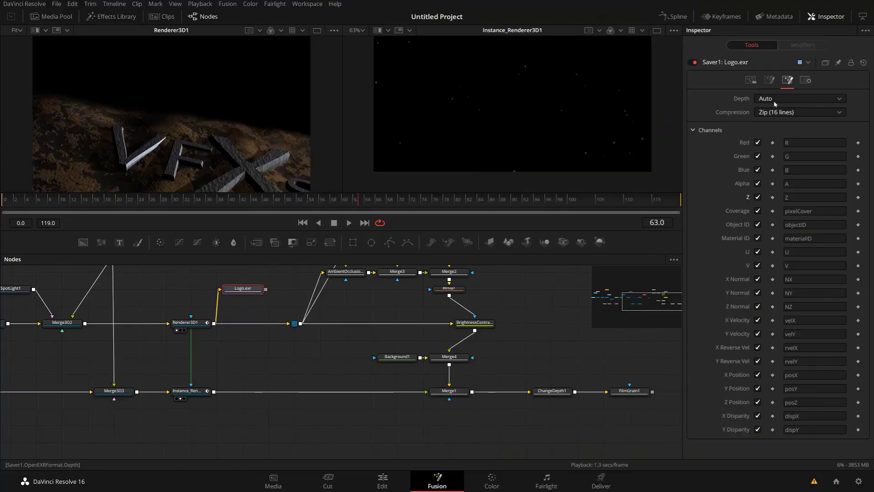
- Set the Logo.exr Saver's EXR depth to float16, keeping Zip (16 lines) compression
click(783, 99)
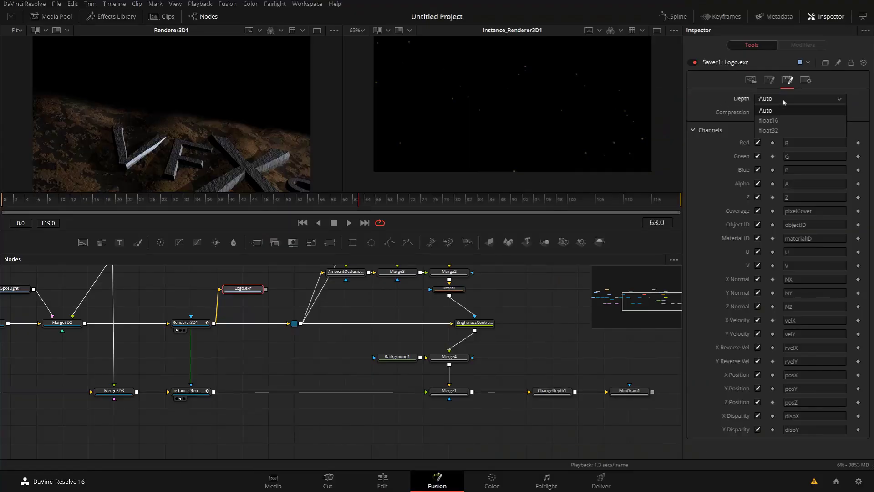
click(784, 123)
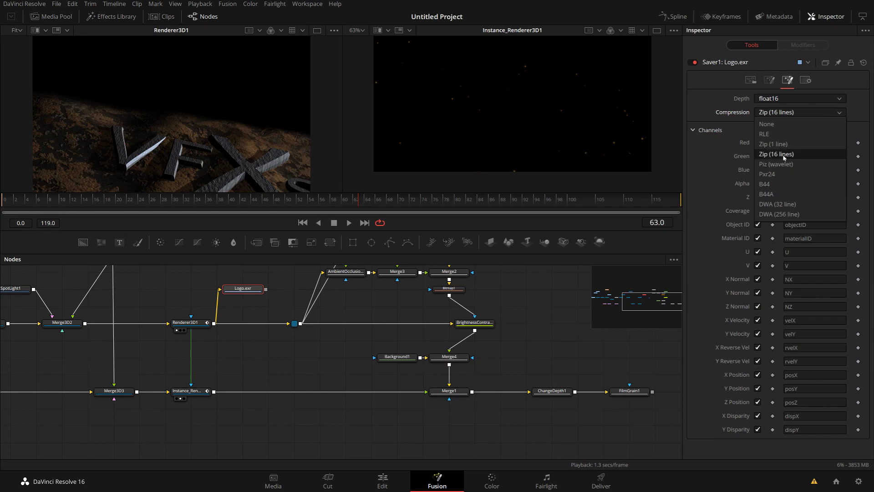
click(783, 156)
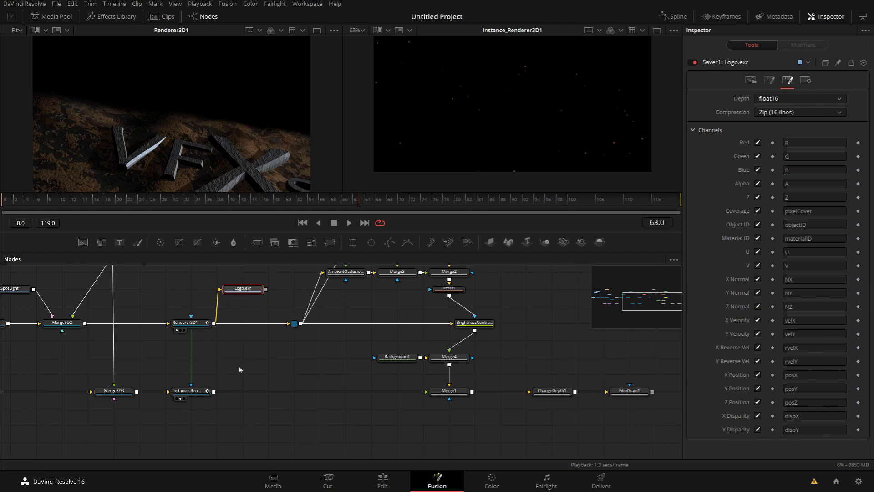
- Paste a copy of the Logo.exr Saver onto Instance_Renderer3D1, writing S:\tmp\Particles.exr, with range 60–65
key(ctrl+v)
drag(214, 391, 257, 376)
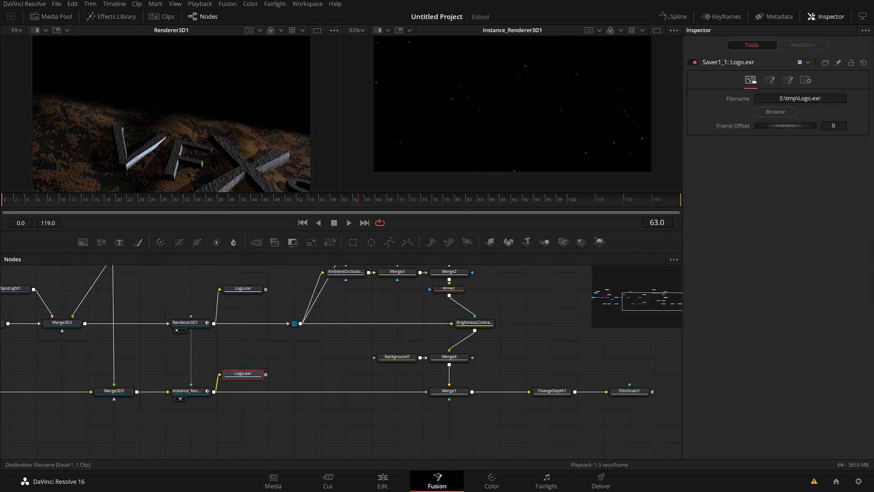
click(799, 98)
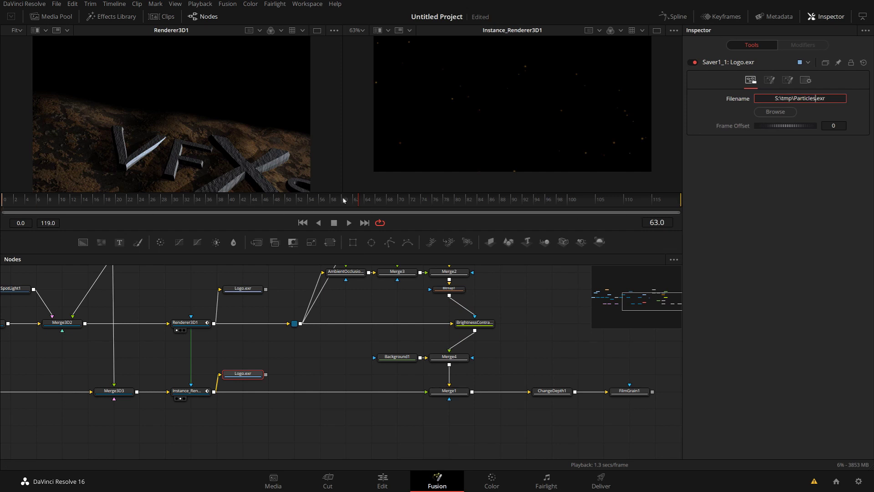
drag(344, 200, 360, 200)
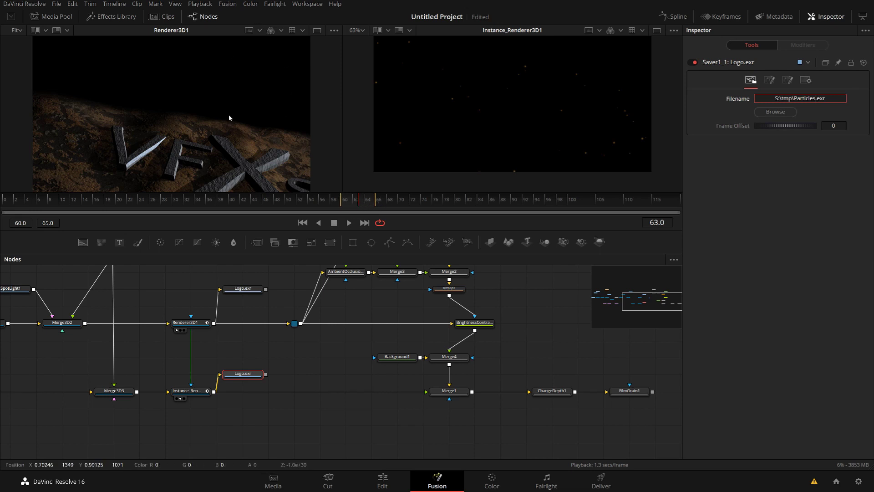
- Render all Savers for frames 60–65 via Fusion > Render All Savers
click(229, 4)
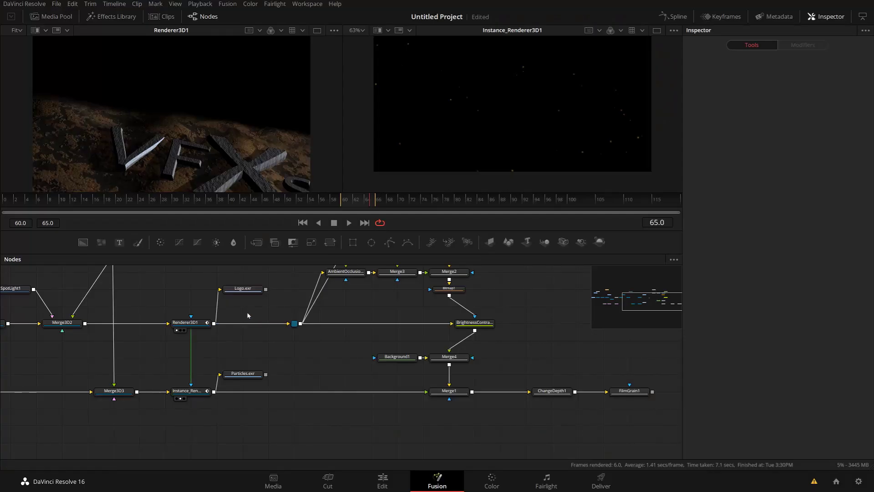
- Add a Loader reading the rendered S:\tmp\Logo0060.exr sequence into the comp
key(shift+space)
text(load)
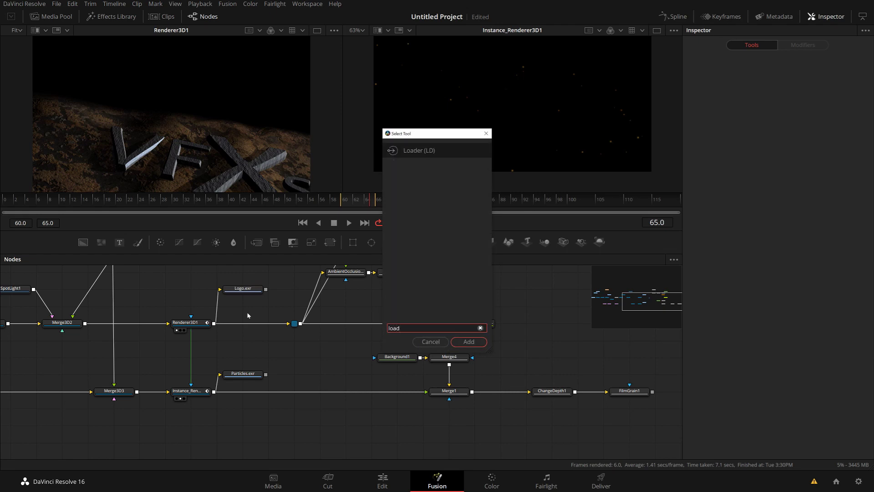
key(Return)
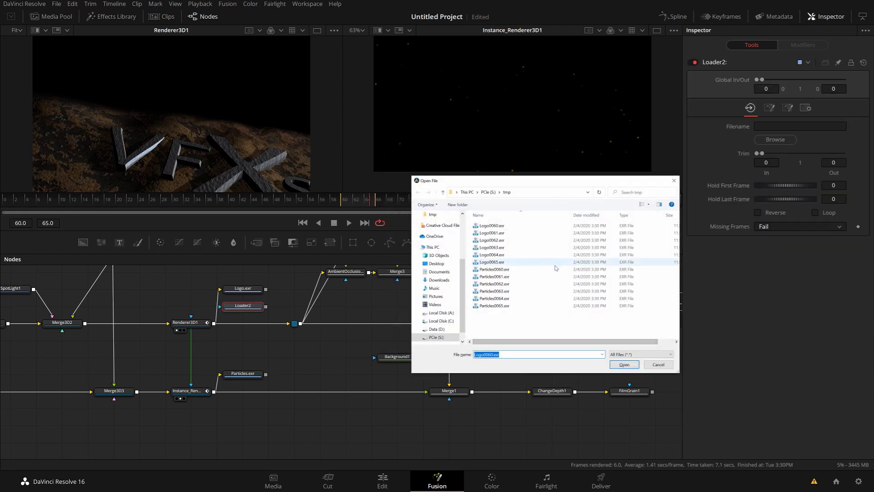
click(484, 227)
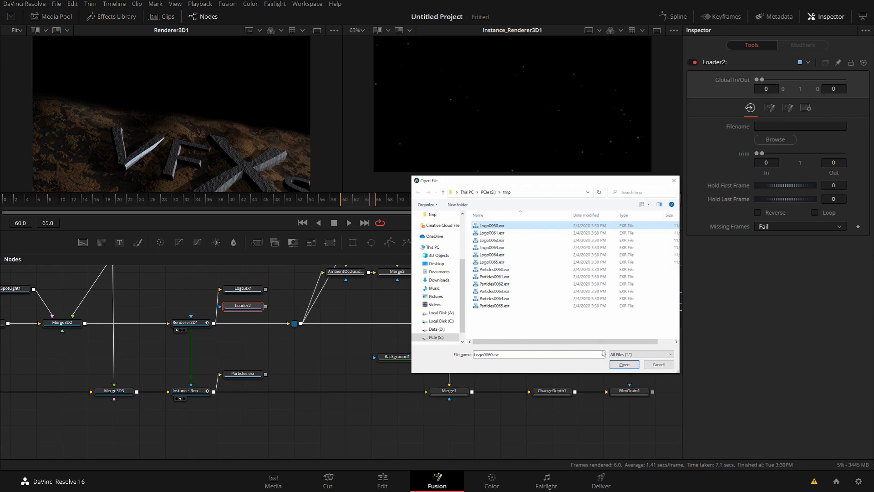
click(625, 364)
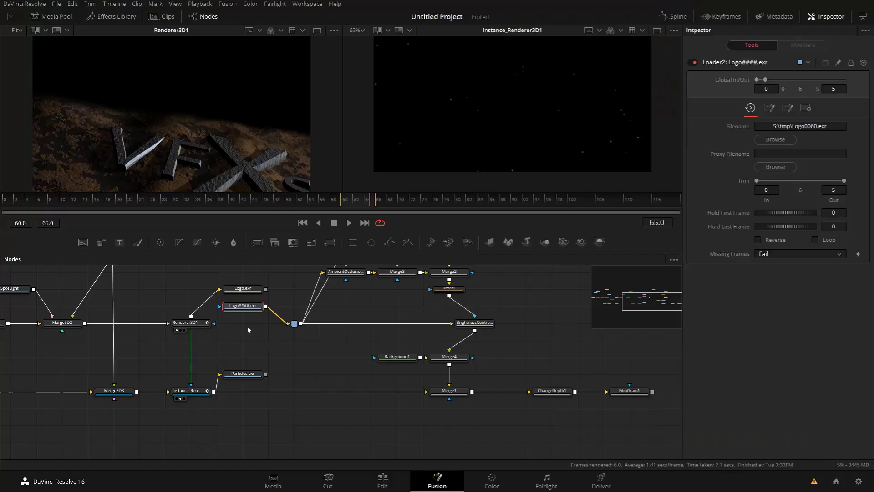
click(300, 370)
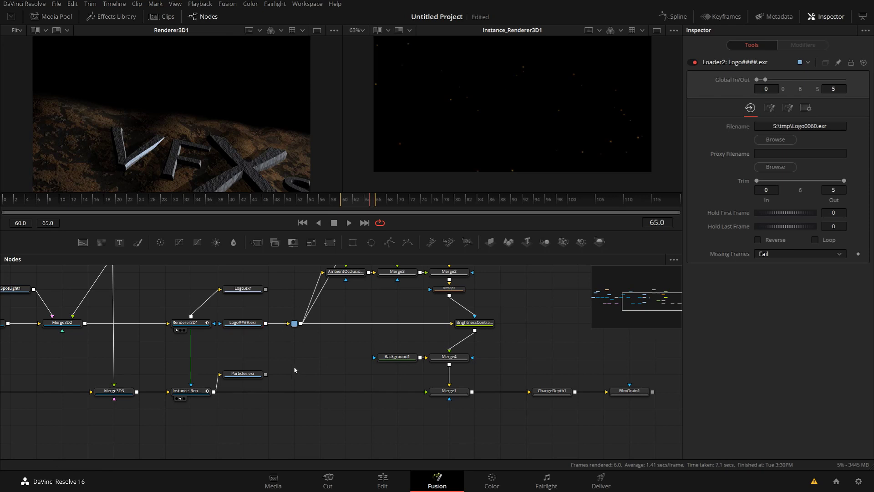
- Rearrange the nodes and add a second Loader reading the Particles0060.exr sequence
drag(246, 323, 271, 340)
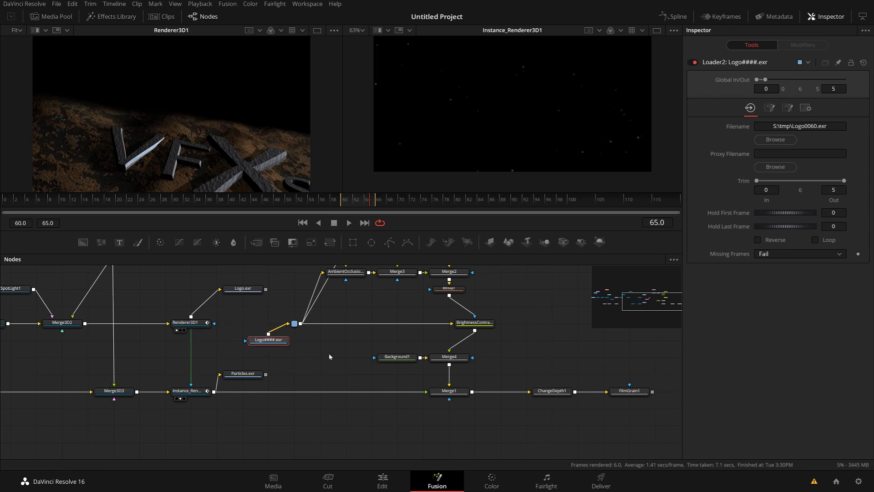
drag(258, 374, 231, 357)
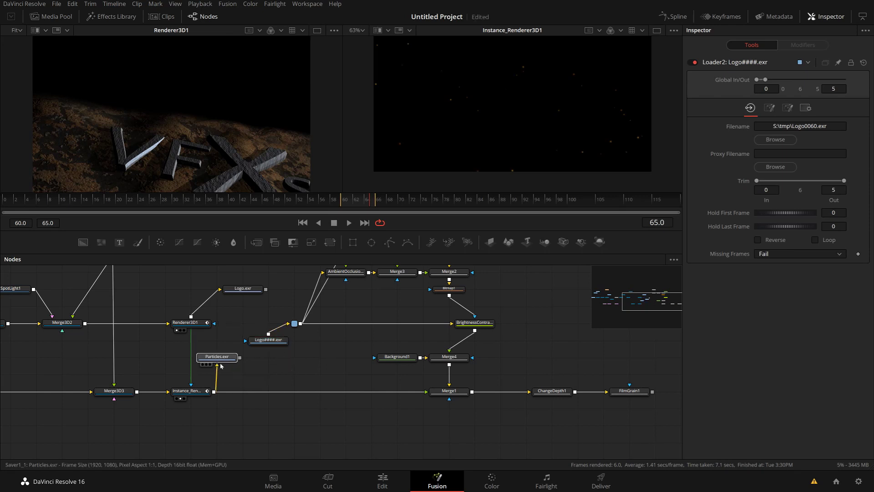
click(273, 376)
key(shift+space)
text(load)
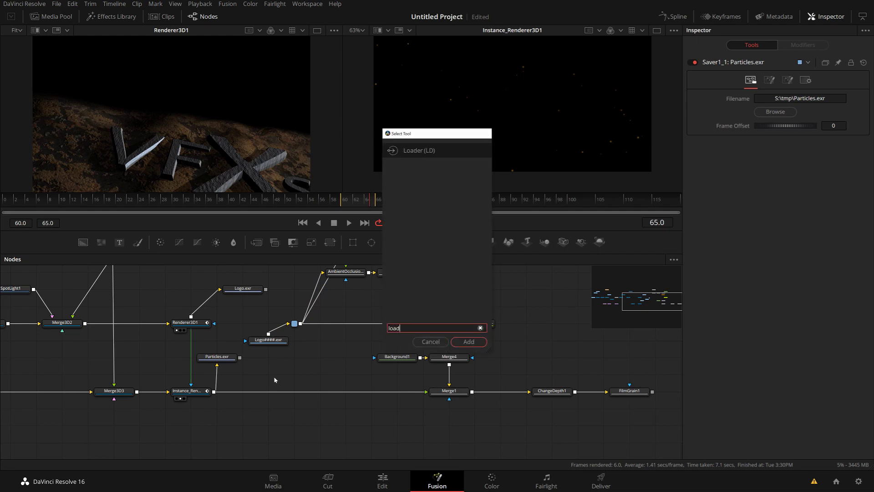
key(Return)
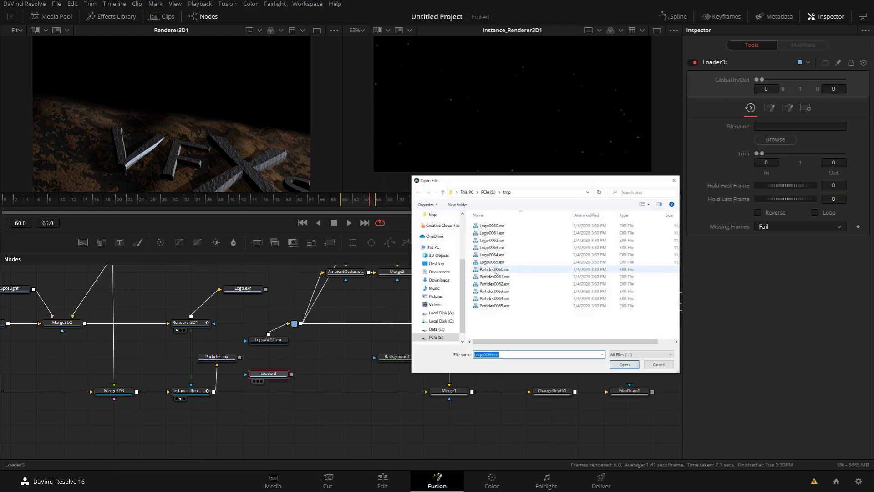
click(546, 269)
click(633, 365)
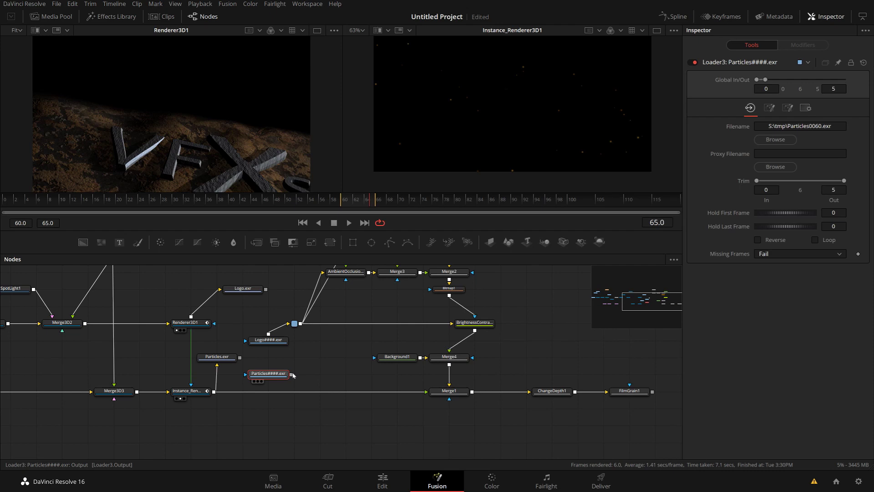
- Connect the Particles loader to Merge1's foreground and align it on Merge1's row
drag(292, 374, 420, 393)
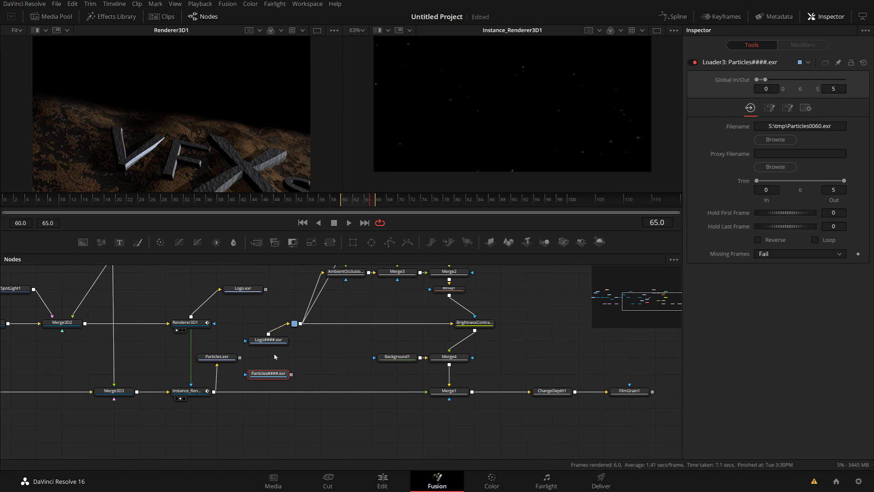
drag(292, 374, 428, 396)
drag(269, 374, 269, 391)
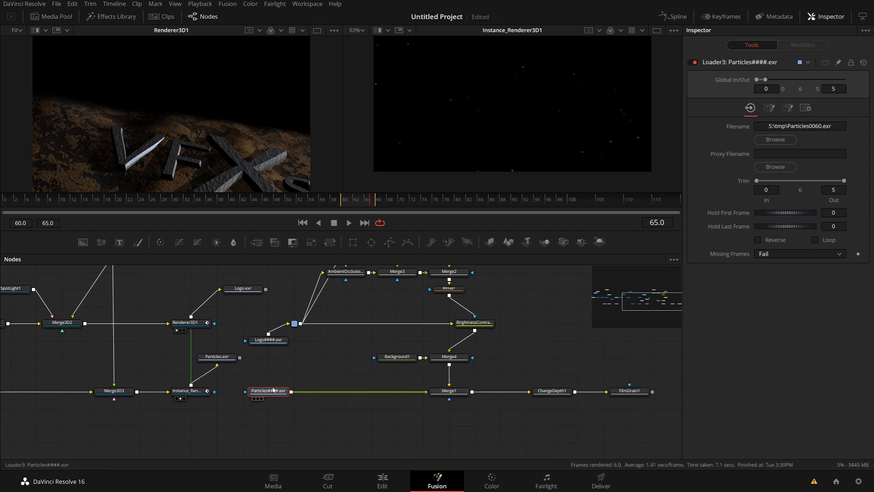
click(273, 342)
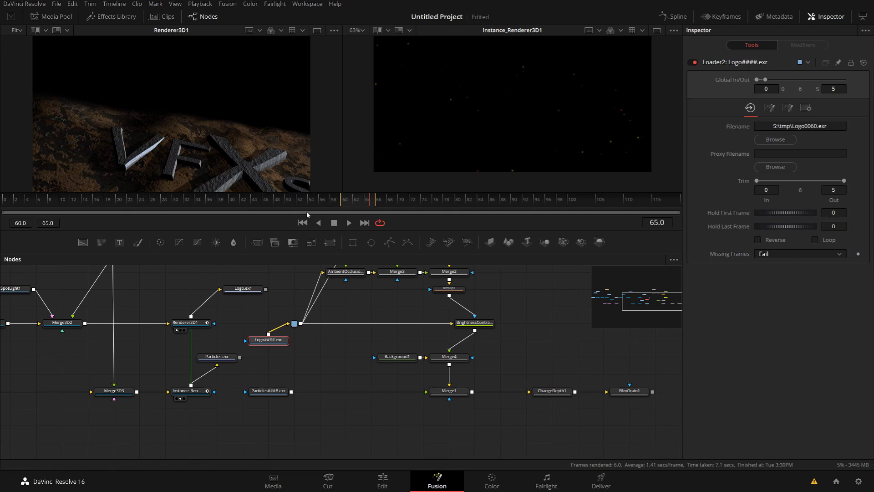
- Reset the render range to frames 0–119, rewind to frame 0, and preview both loaders
double_click(357, 203)
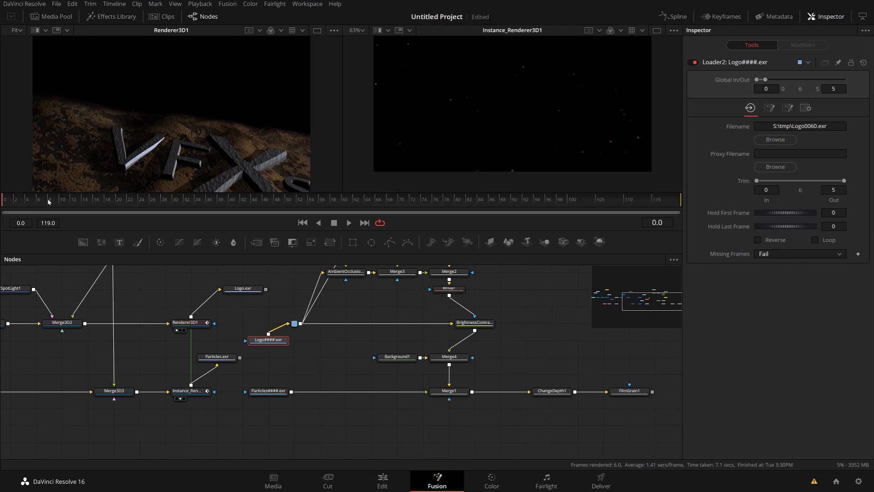
drag(49, 201, 1, 202)
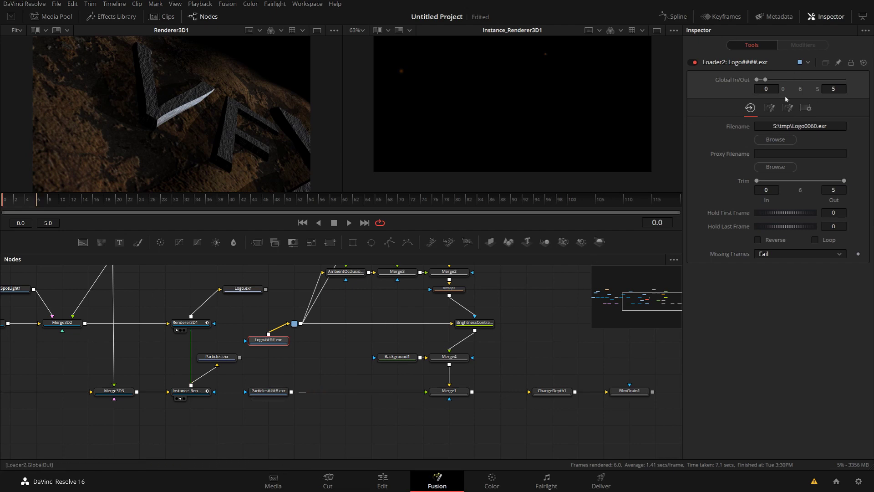
click(254, 347)
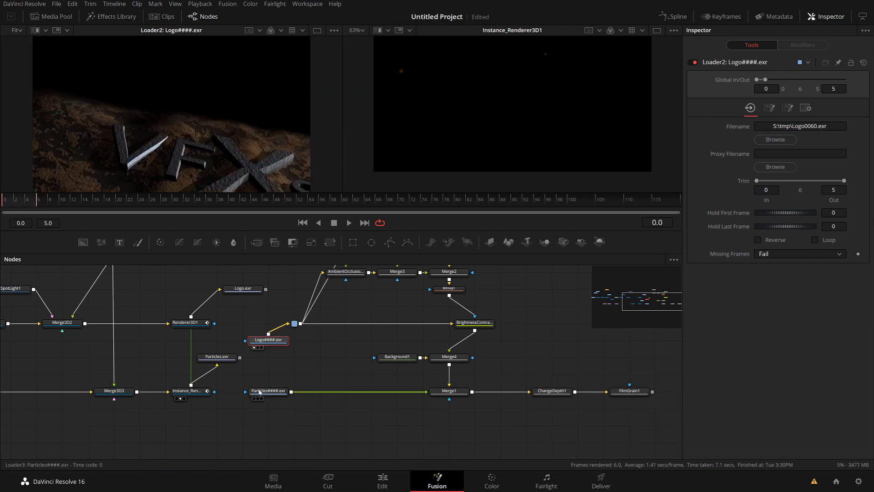
click(254, 398)
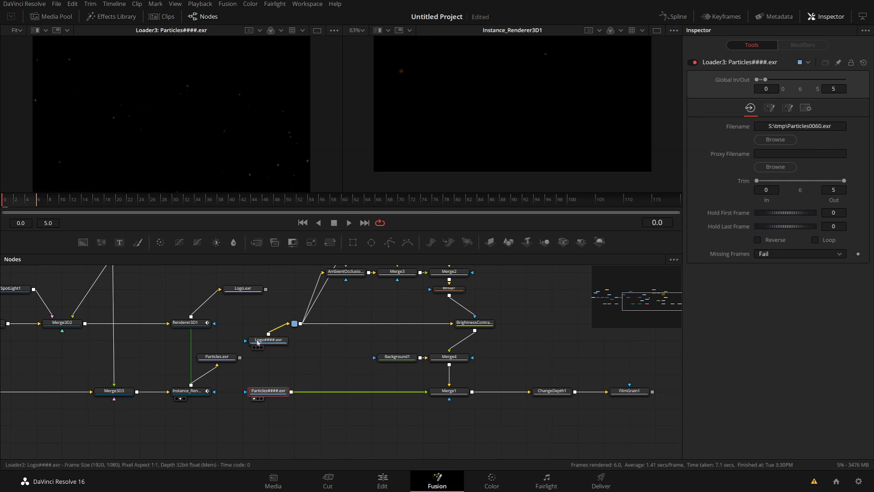
- Put the Logo loader in viewer one and Particles in viewer two, then check Logo's channels
click(254, 348)
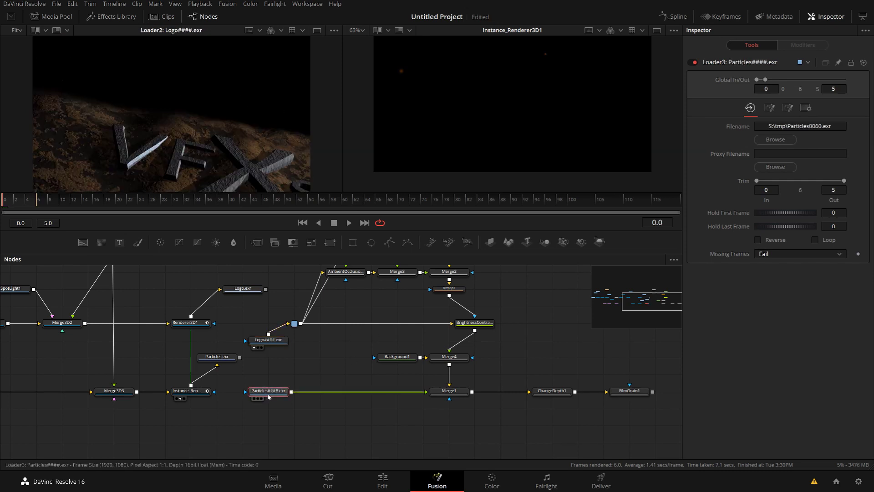
click(257, 398)
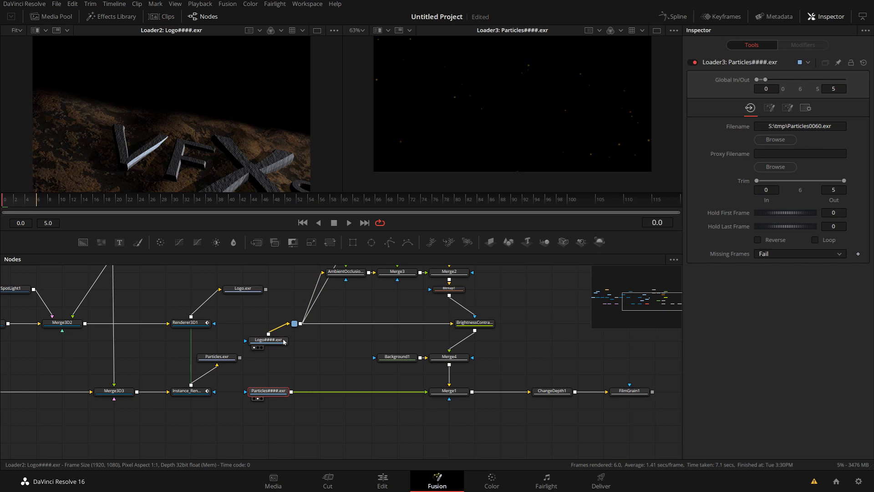
click(268, 340)
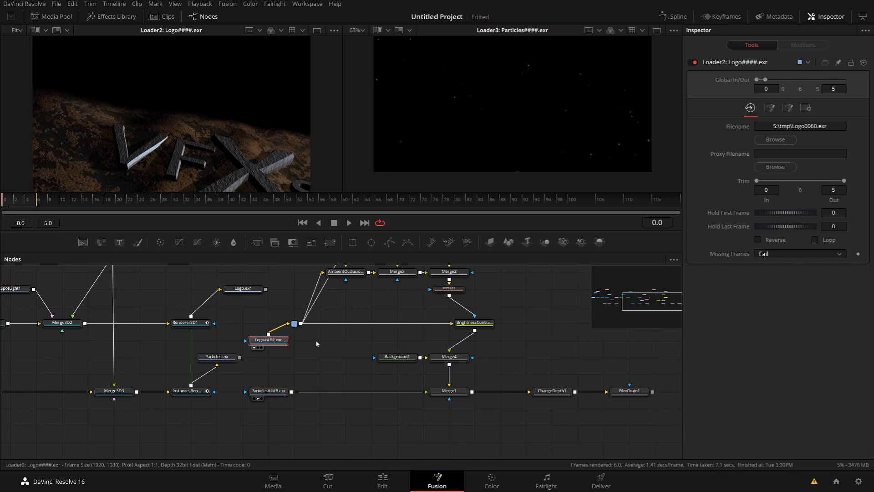
click(283, 31)
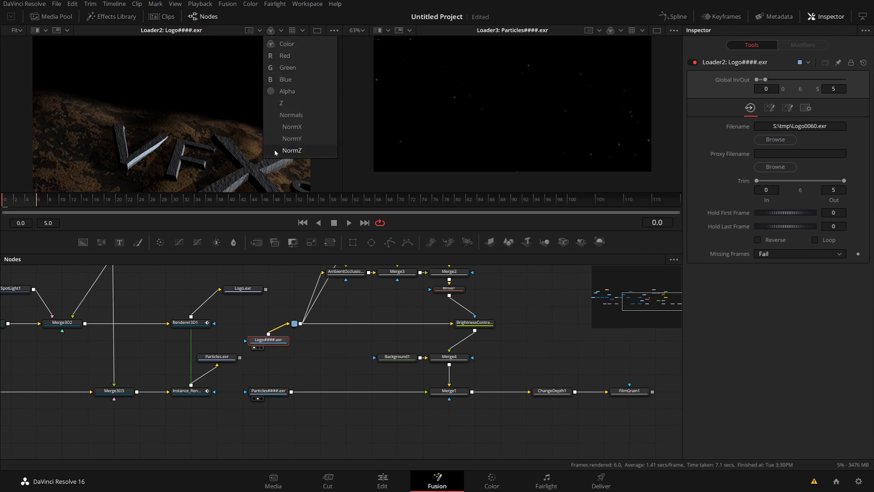
- View the ChangeDepth1 node's output in the second viewer
click(321, 354)
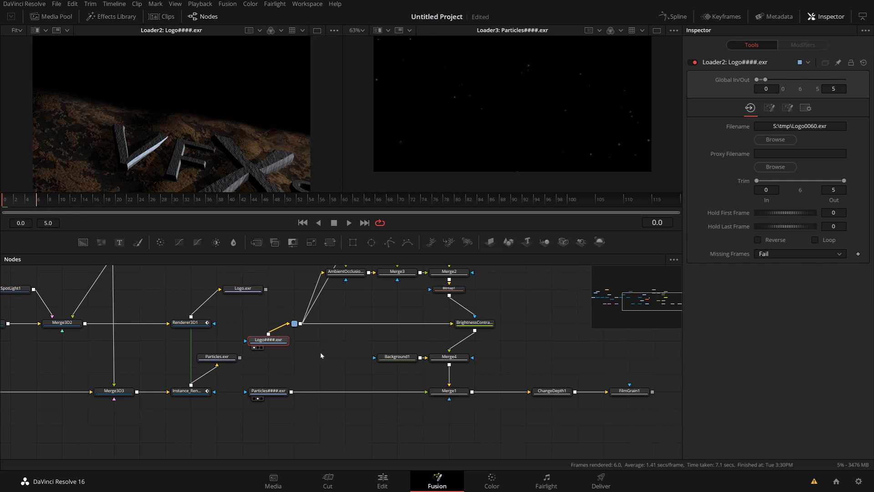
drag(570, 314, 505, 323)
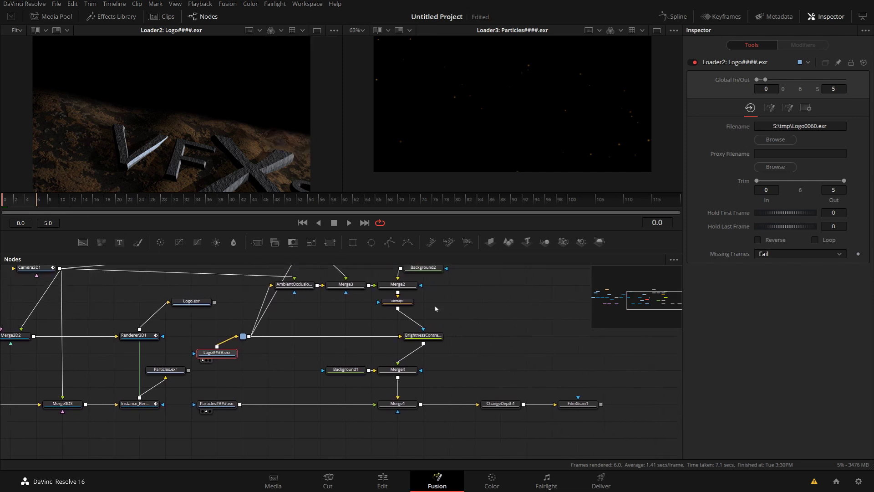
click(500, 403)
key(2)
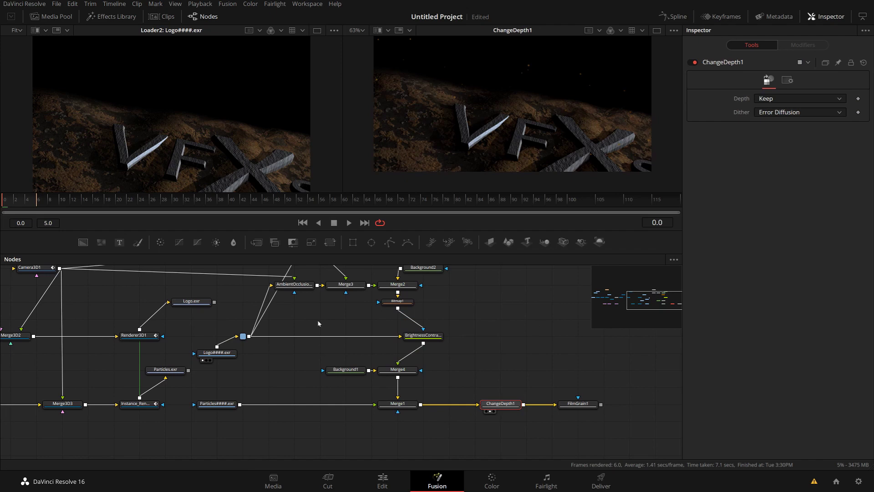
- Play the composite through, stop it, and return the playhead to frame 0
drag(464, 289, 359, 349)
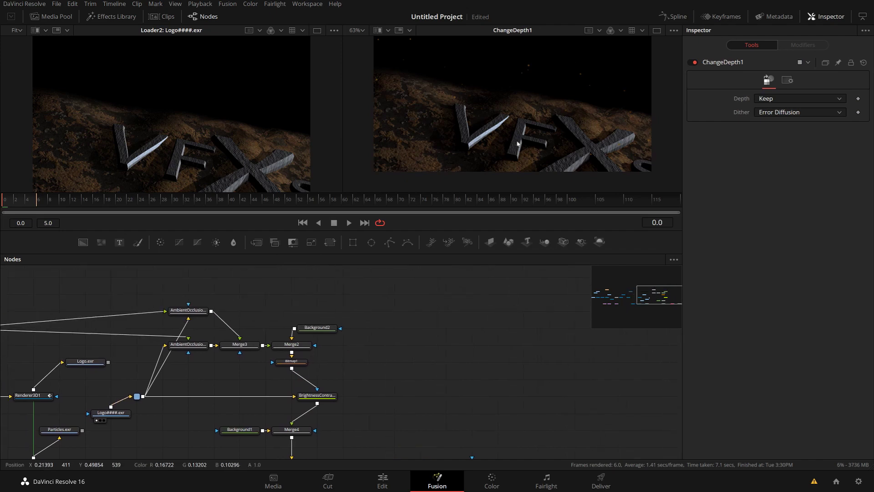
drag(256, 349, 649, 311)
key(space)
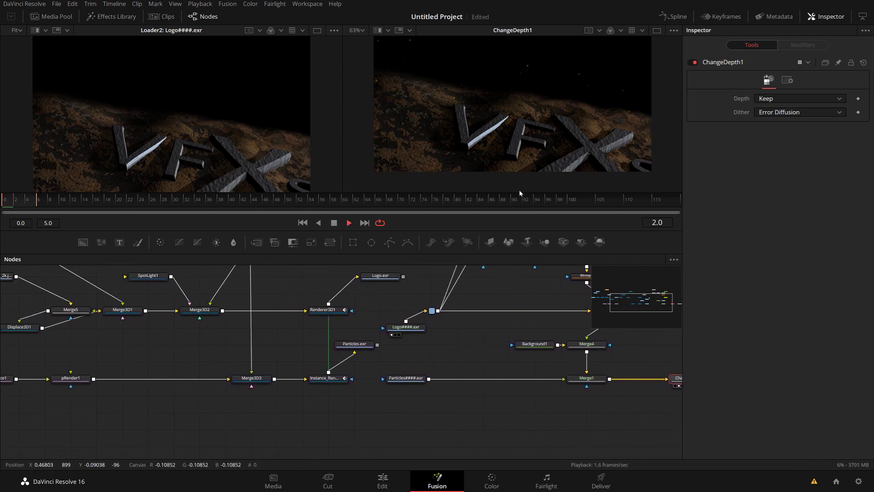
drag(471, 307, 383, 335)
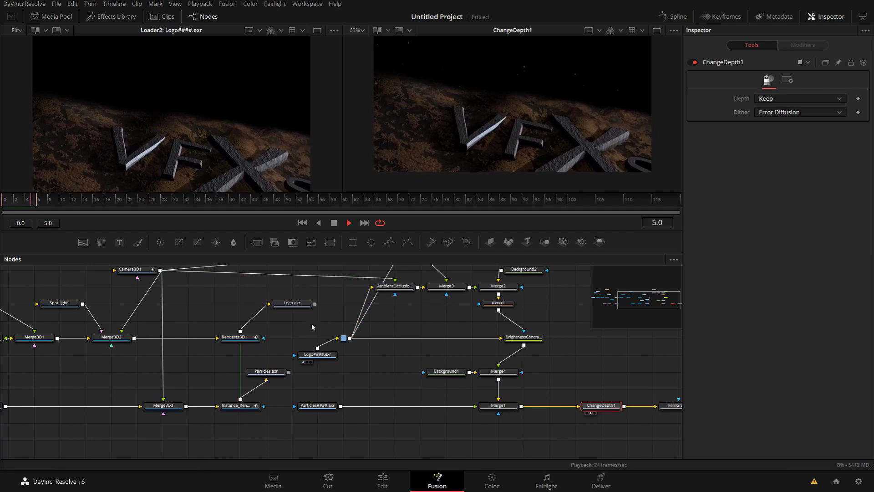
key(space)
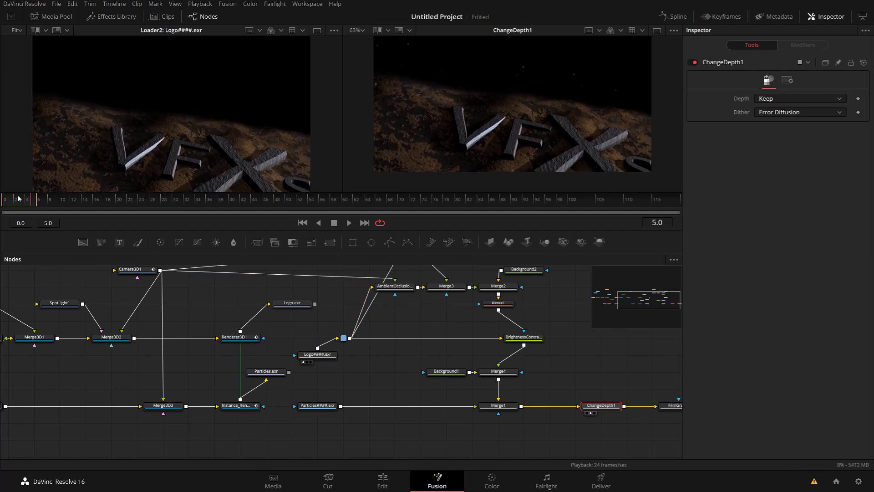
click(2, 206)
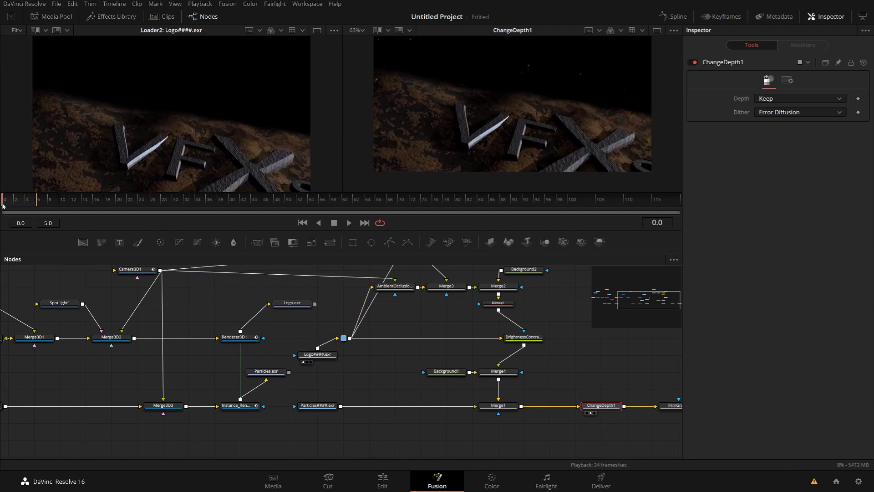
right_click(850, 468)
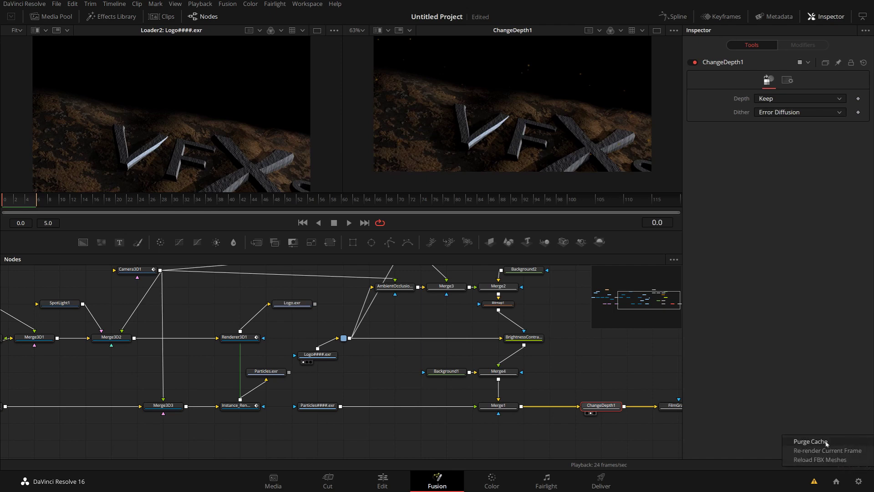
- Purge the cache and replay the composite built from the reloaded EXR sequences
click(829, 451)
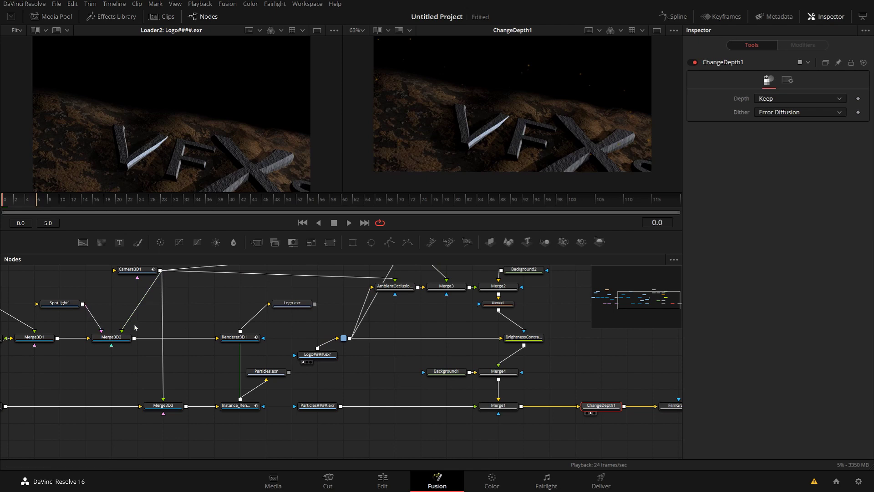
key(space)
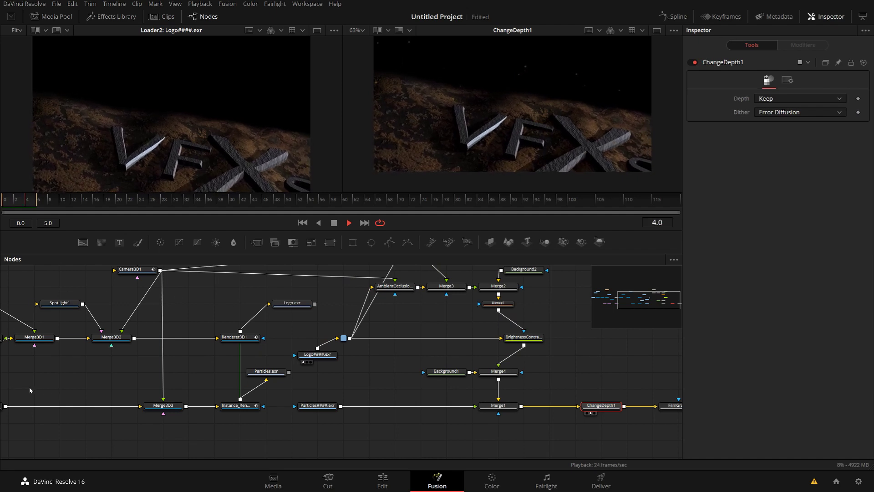
key(space)
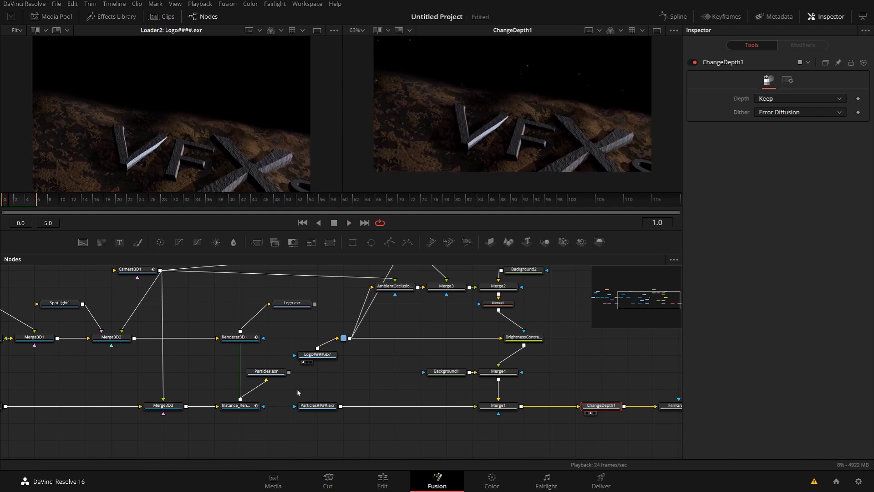
scroll(599, 362, right, 3)
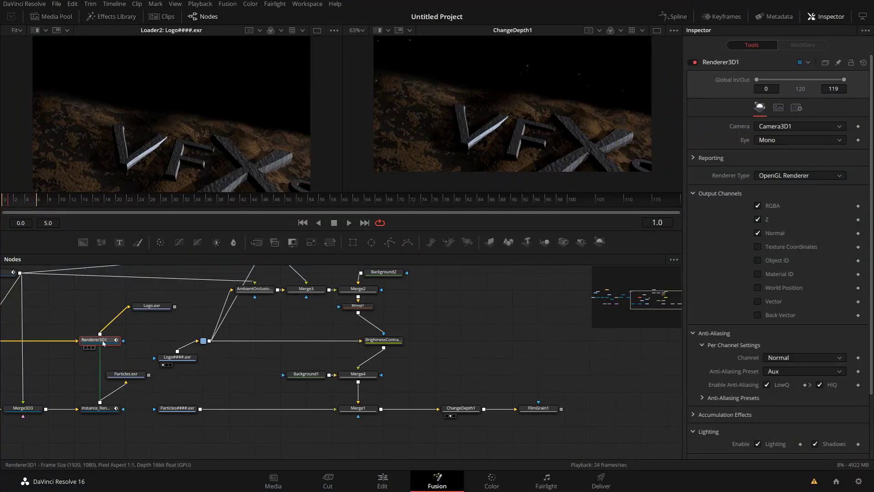
- Open the Renderer3D1 node's context menu to reach Cache to Disk
right_click(103, 343)
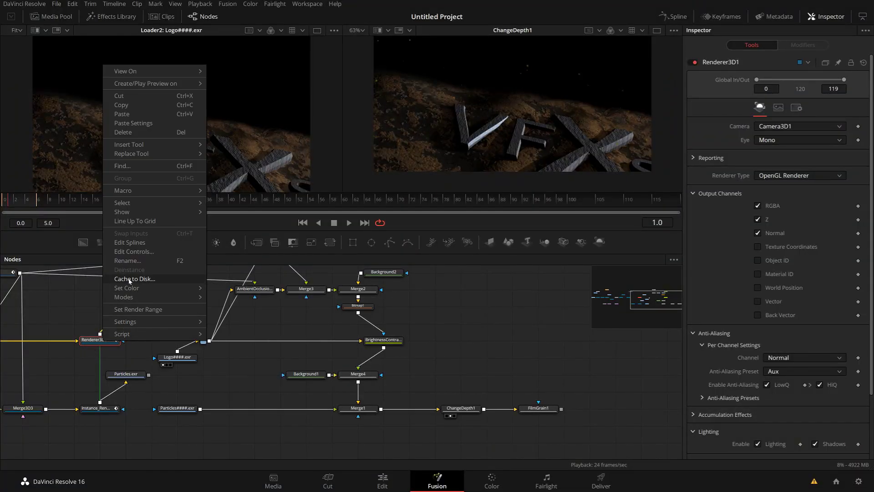